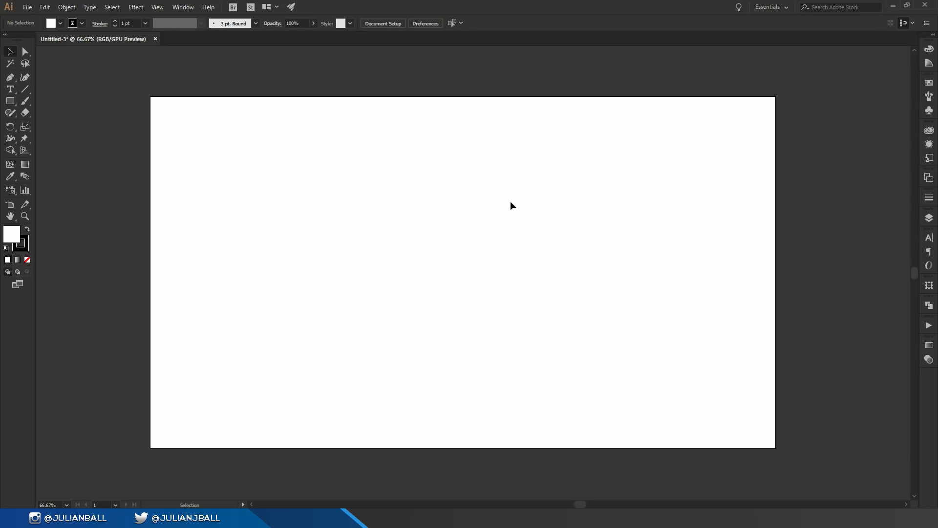
key("a")
key("ctrl+n")
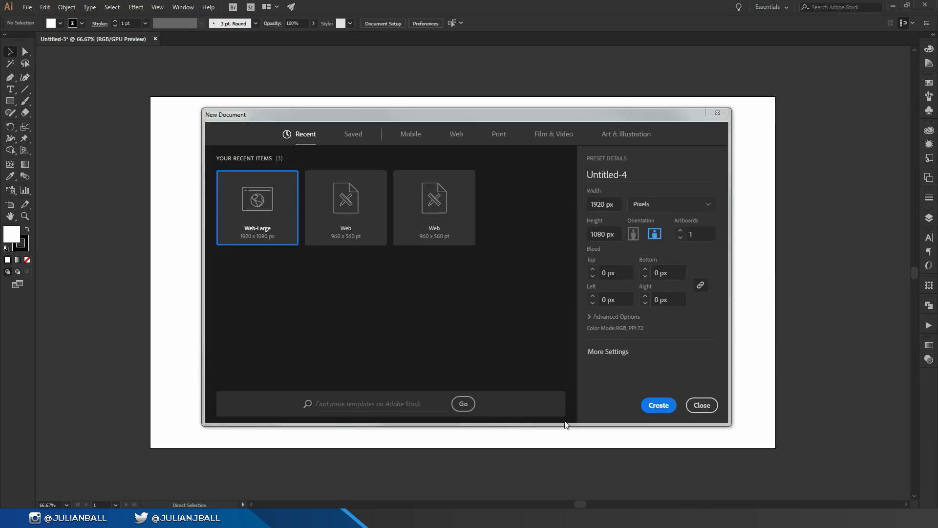
left_click(698, 408)
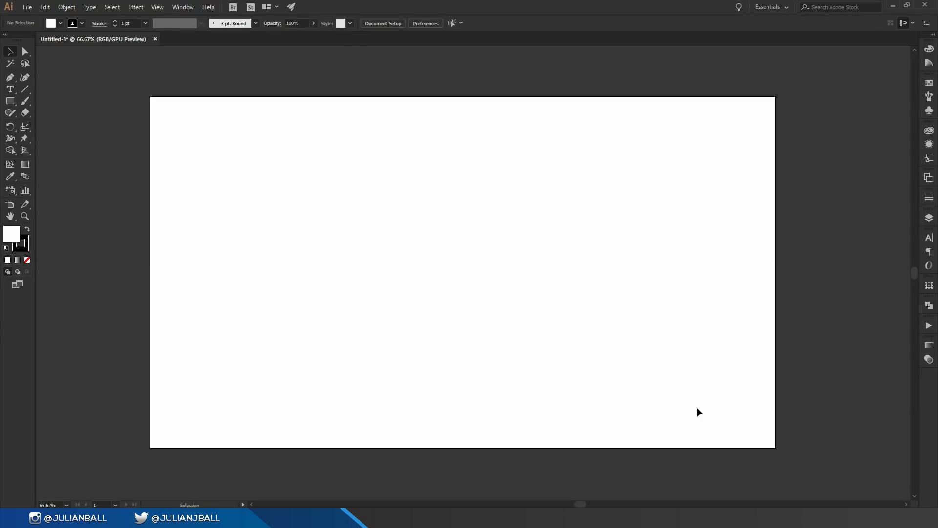
mouse_move(428, 268)
left_mouse_down()
mouse_move(381, 235)
mouse_move(439, 267)
mouse_move(488, 197)
mouse_move(498, 383)
mouse_move(653, 322)
mouse_move(444, 251)
mouse_move(438, 258)
left_mouse_up()
key("ctrl+minus")
key("ctrl+minus")
key("ctrl+minus")
key("ctrl+minus")
key("ctrl+plus")
key("ctrl+plus")
key("ctrl+plus")
key("ctrl+plus")
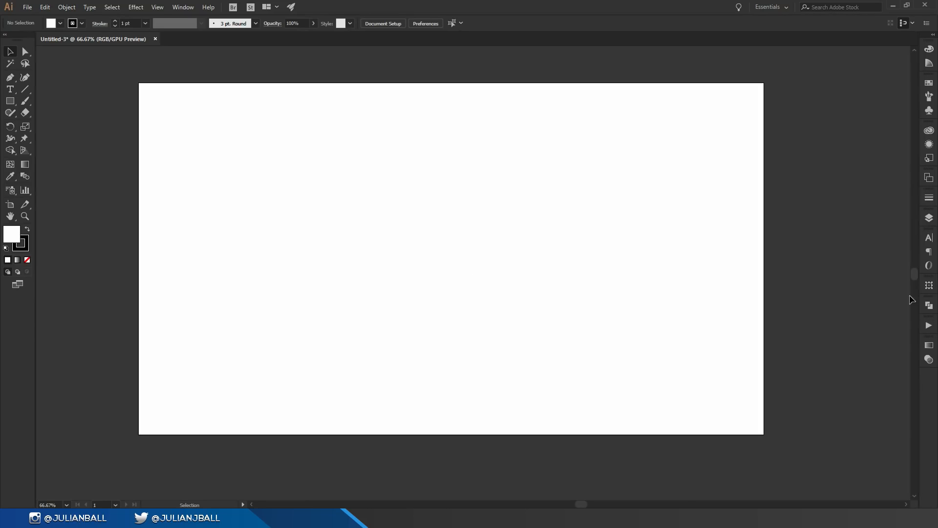
Examine the visibility and lock controls of Layer 1 in the layer list, and close the list.
left_click(933, 223)
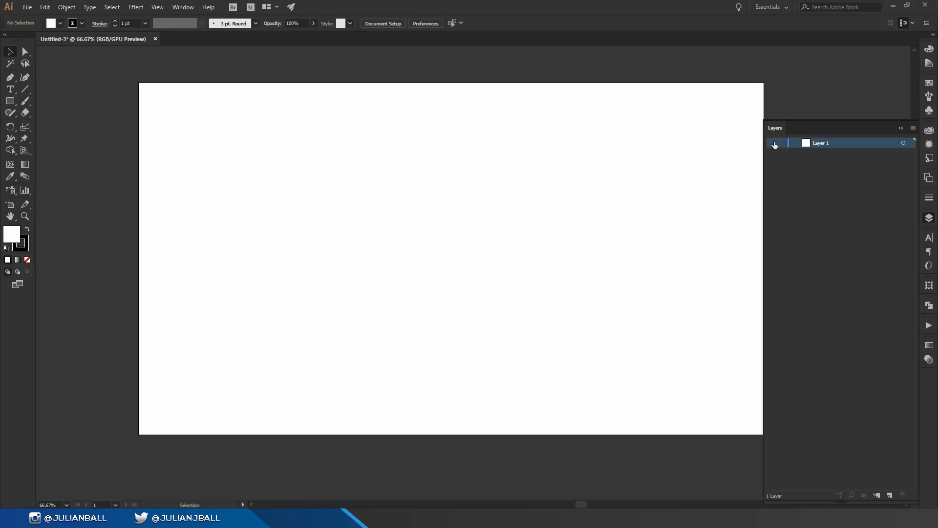
left_click(783, 143)
left_click(901, 128)
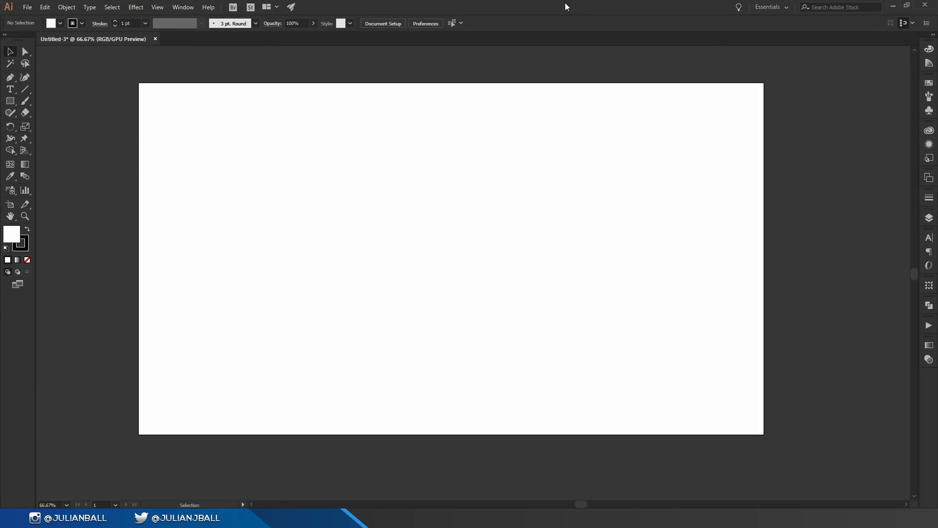
Draw a rectangle about 748 by 550 px in the upper-left part of the artboard.
key("m")
left_click(9, 103)
left_click_drag(234, 129, 478, 308)
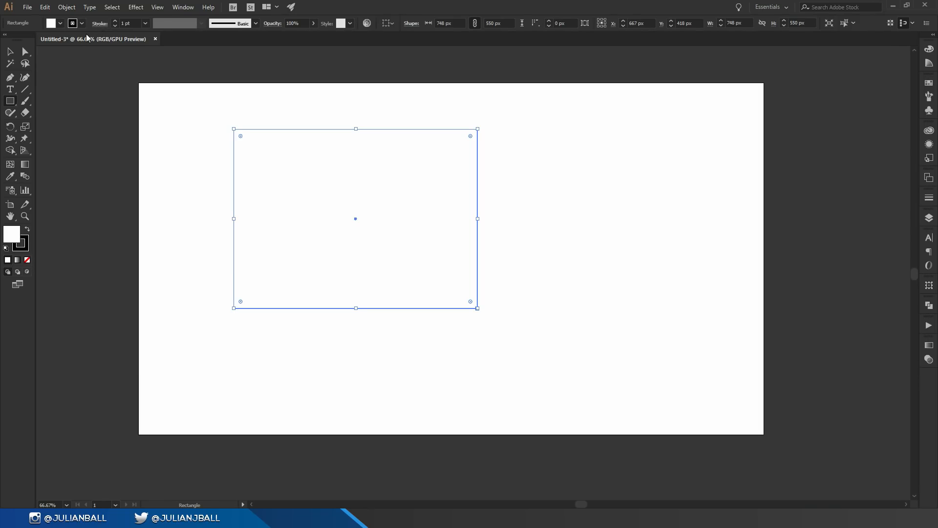
Give the rectangle a blue fill and a bright green stroke.
left_click(60, 23)
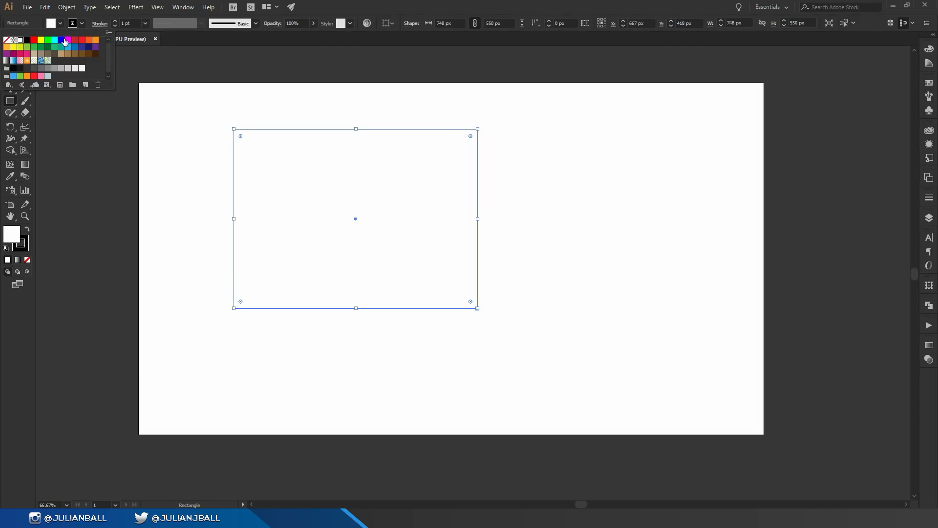
left_click(61, 39)
left_click(82, 23)
left_click(48, 41)
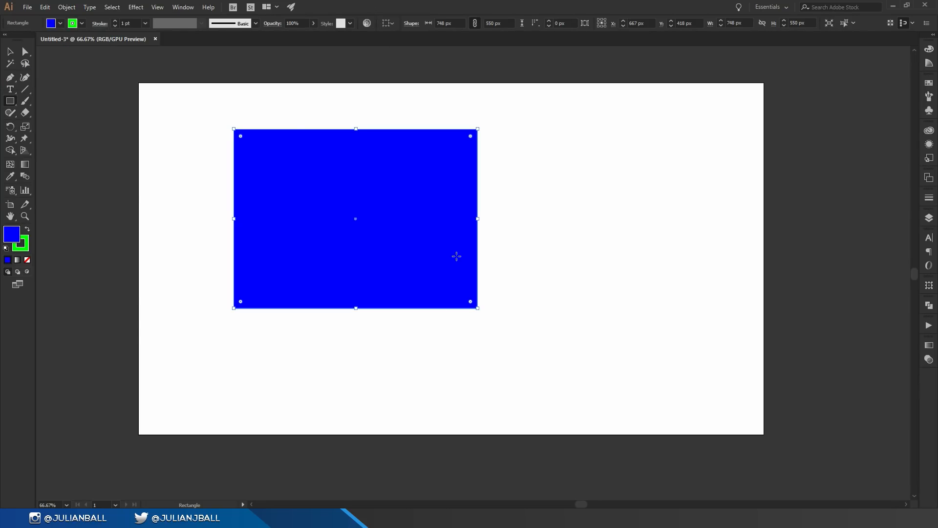
Scale the blue rectangle down proportionally to about 367 by 270 px and resize it further from its right edge and upper-right corner.
key("v")
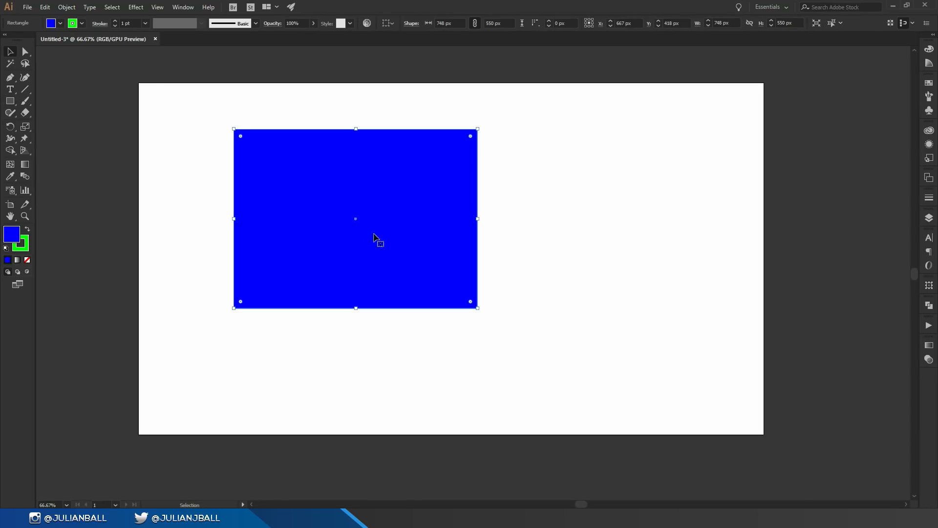
left_click_drag(477, 130, 434, 185)
key("ctrl+z")
left_click_drag(478, 129, 453, 222)
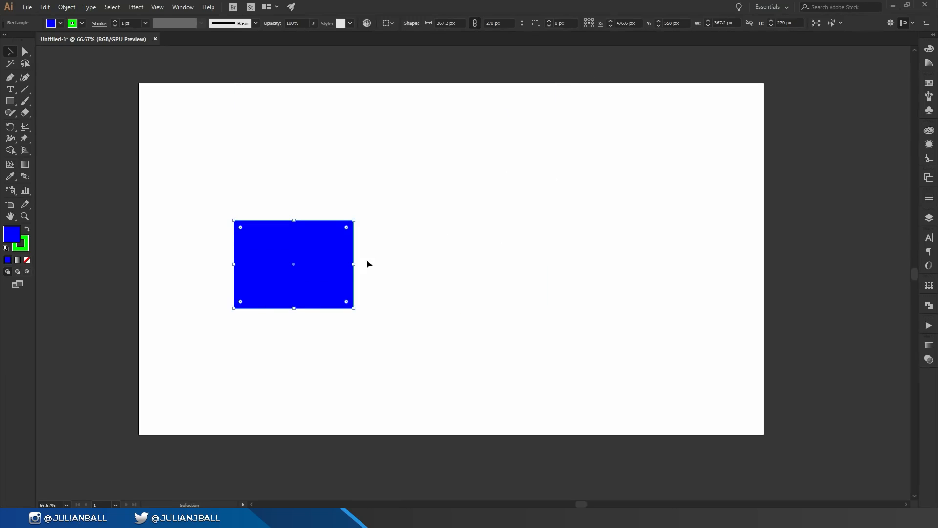
left_click_drag(352, 266, 390, 274)
left_click_drag(352, 221, 358, 251)
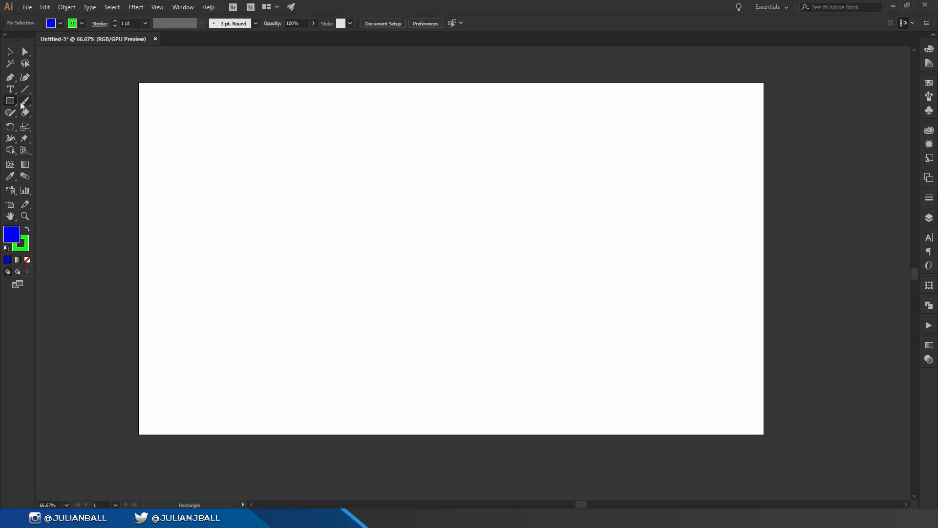
Draw a shape about 997 by 885 px with the Star tool, varying its point count and ending on three points to form a triangle.
left_click(12, 103)
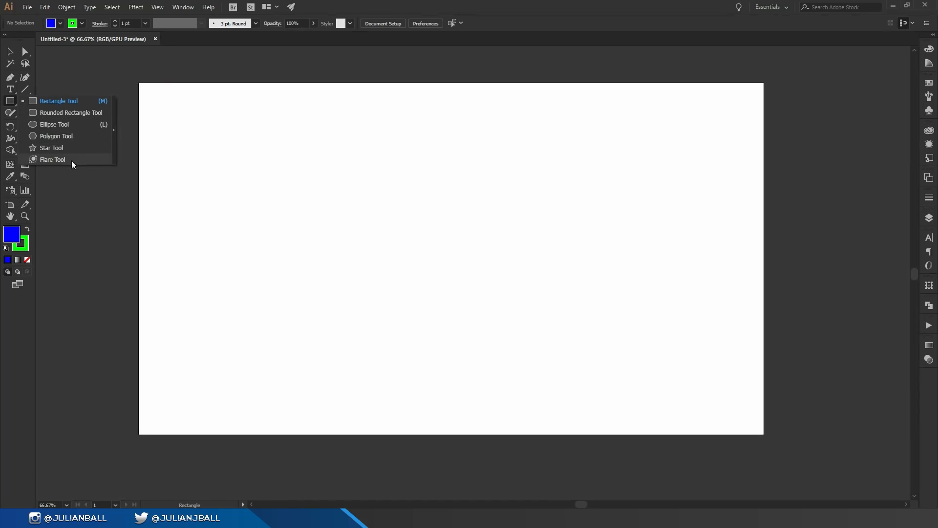
left_click(66, 145)
left_click_drag(358, 308, 524, 393)
key("Up")
key("Up")
key("Up")
key("Up")
key("Up")
key("Down")
key("Down")
key("Down")
key("Down")
key("Down")
key("Up")
key("Up")
key("Up")
key("Up")
key("Down")
key("Down")
key("Down")
key("Down")
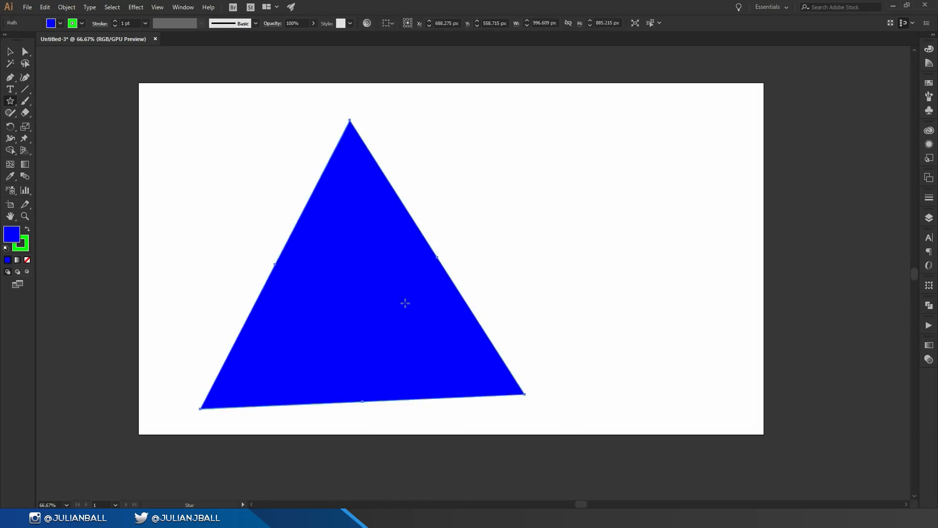
Move the blue triangle as a whole to about X 848 px, Y 540 px.
left_click(12, 51)
left_click(614, 240)
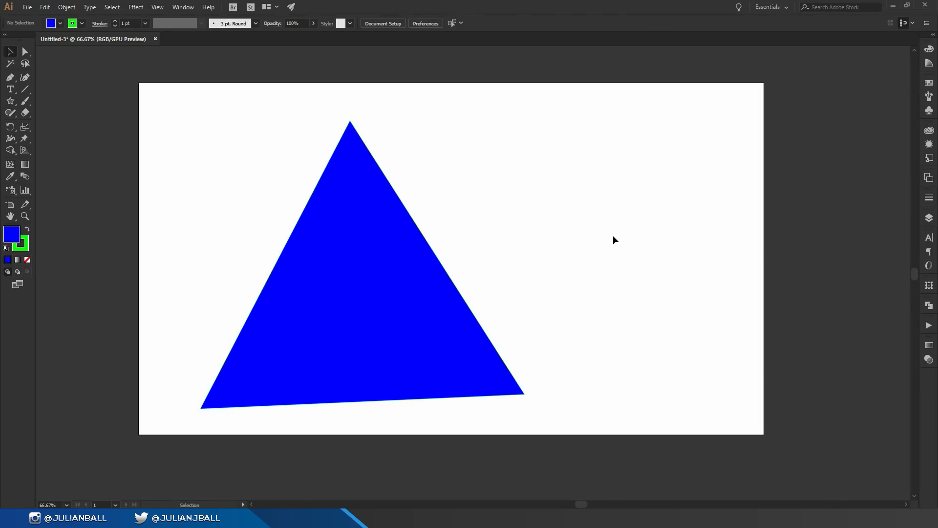
left_click_drag(372, 264, 442, 265)
left_click_drag(386, 276, 367, 269)
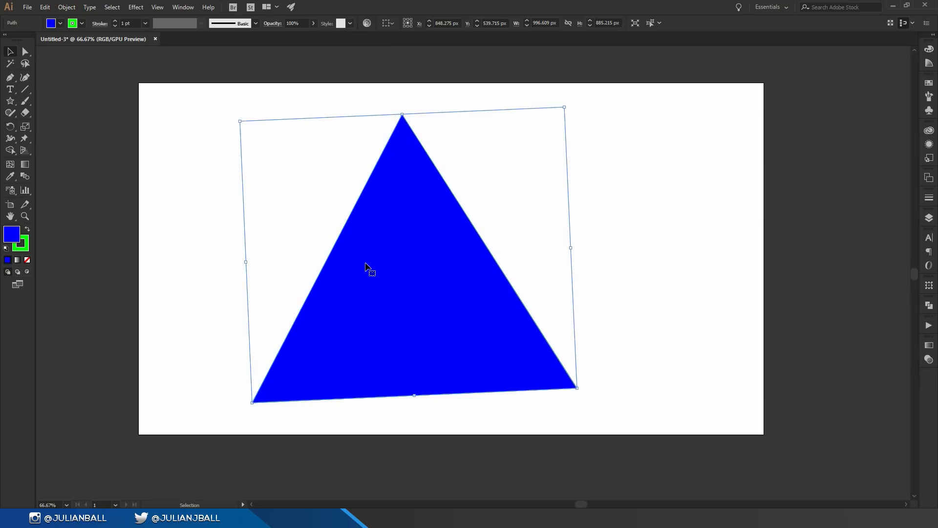
Reshape the triangle into an irregular pointed polygon by moving each of its six anchor points individually with Direct Selection.
key("a")
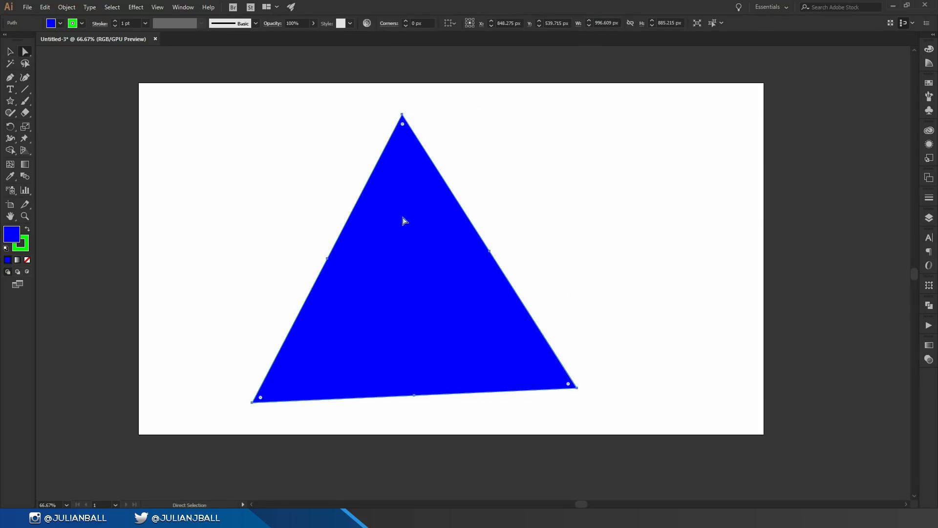
left_click(402, 116)
left_click_drag(404, 117, 241, 146)
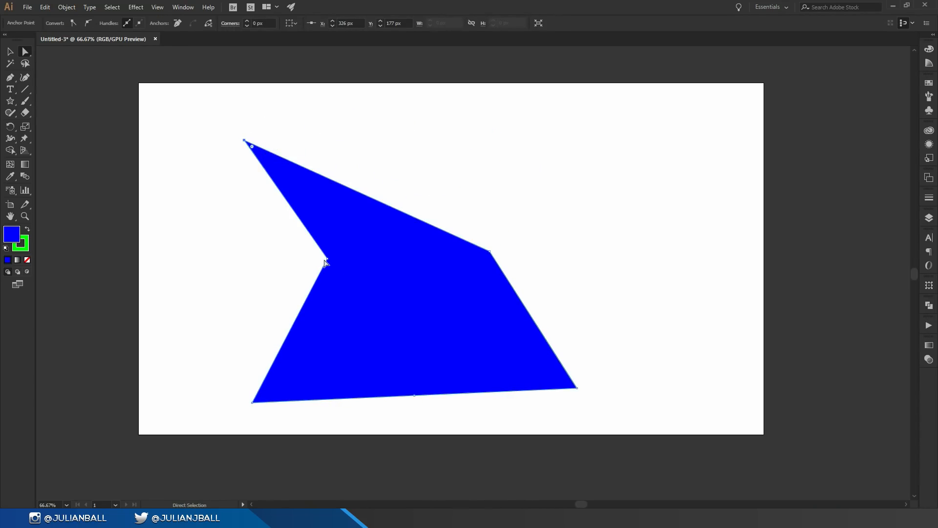
left_click_drag(328, 258, 340, 318)
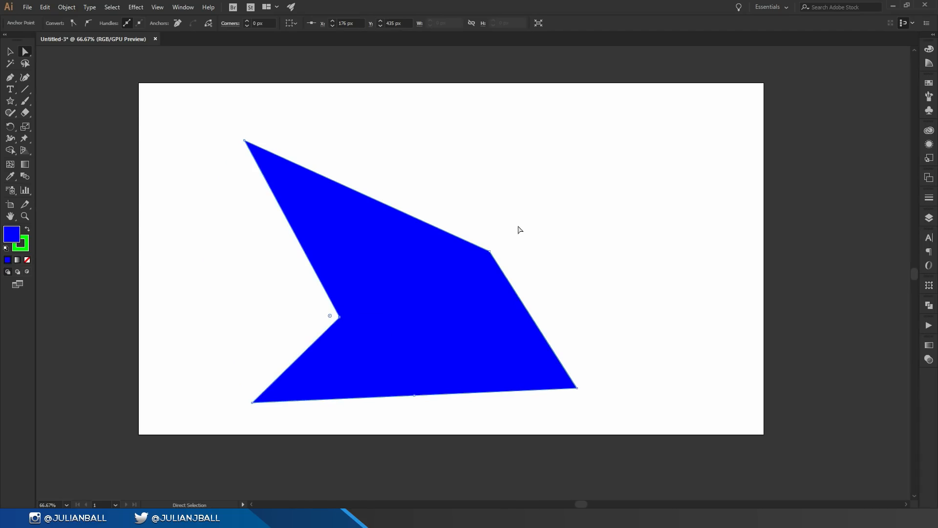
left_click_drag(490, 252, 440, 200)
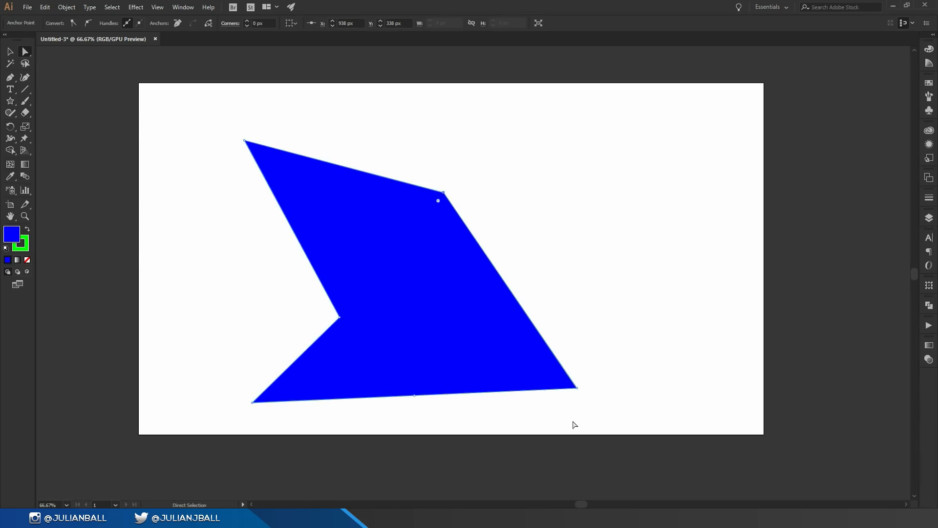
left_click_drag(577, 388, 640, 246)
left_click_drag(415, 395, 471, 286)
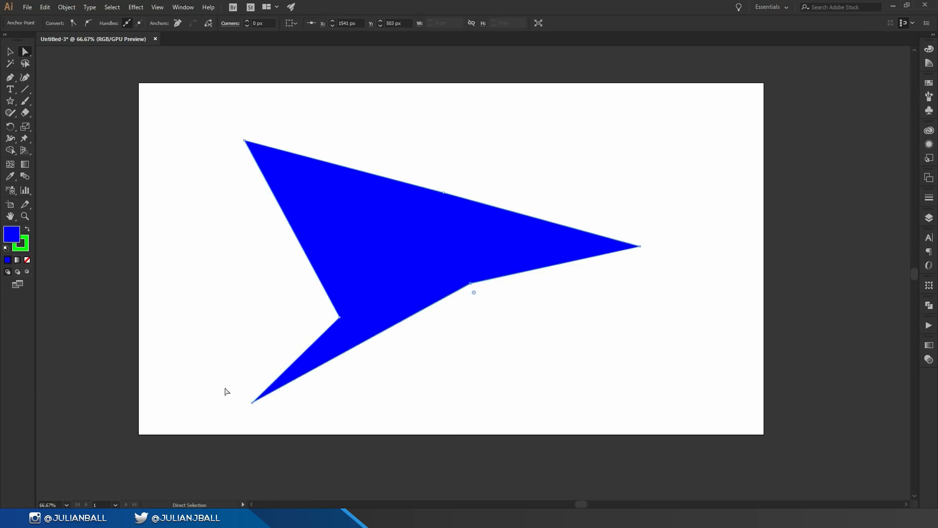
left_click_drag(252, 402, 456, 392)
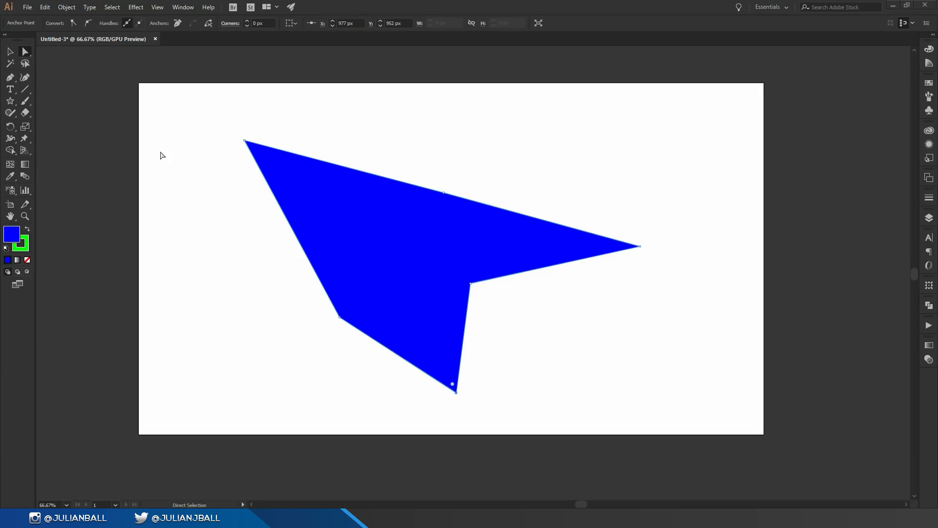
Lasso the polygon's upper-left and lower-left anchor points and shift them together slightly down and to the right.
key("q")
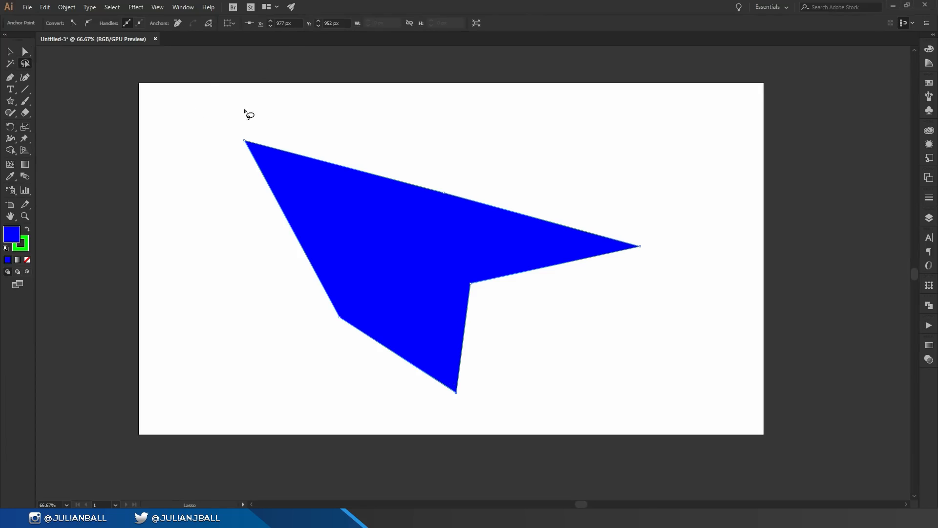
mouse_move(246, 121)
left_mouse_down()
mouse_move(215, 174)
mouse_move(284, 233)
mouse_move(315, 124)
mouse_move(251, 128)
left_mouse_up()
mouse_move(221, 120)
left_mouse_down()
mouse_move(324, 372)
mouse_move(264, 122)
mouse_move(220, 125)
mouse_move(247, 144)
mouse_move(166, 209)
mouse_move(279, 105)
mouse_move(252, 148)
left_mouse_up()
key("a")
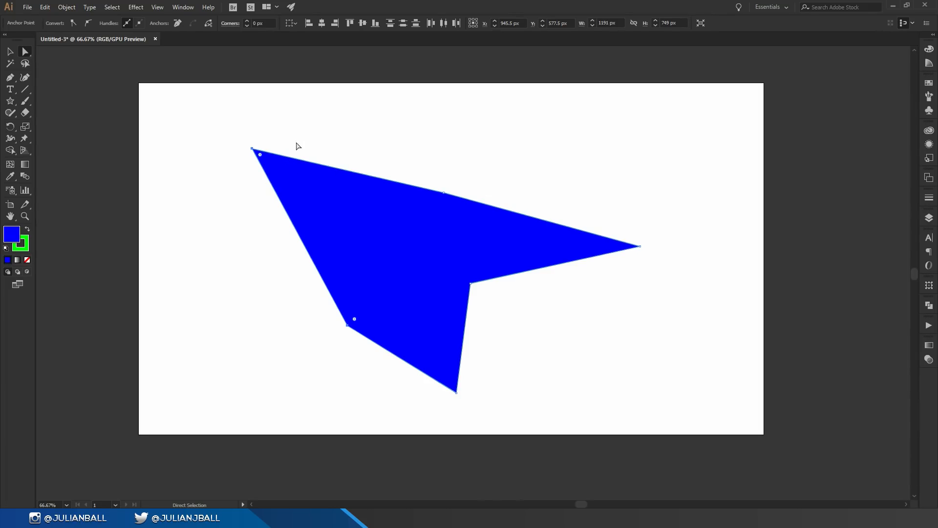
Add anchor points on the polygon's top edge and slanted left edge, and delete its upper-left corner anchor.
key("p")
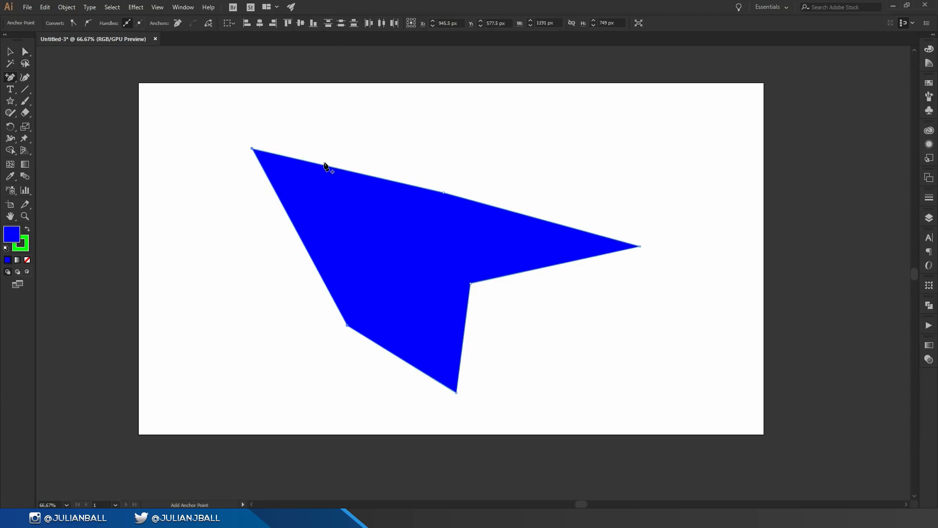
left_click(369, 176)
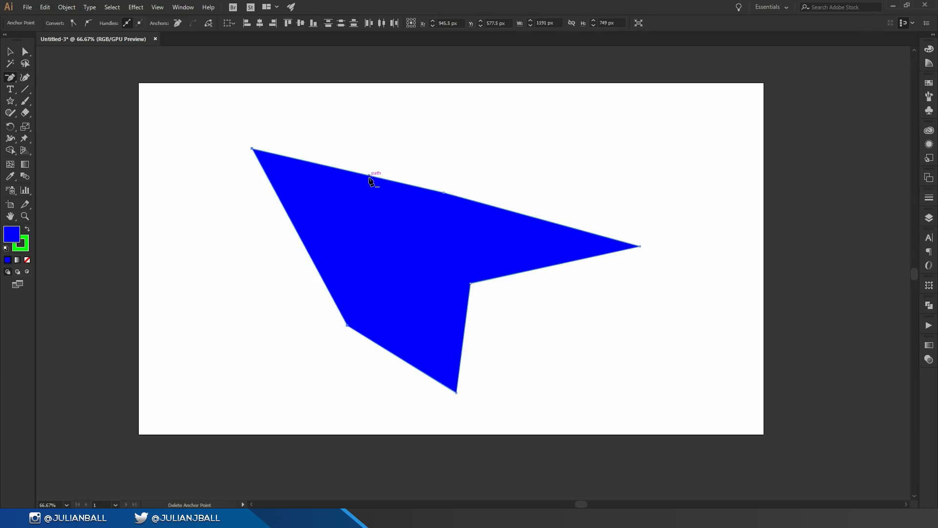
left_click(252, 149)
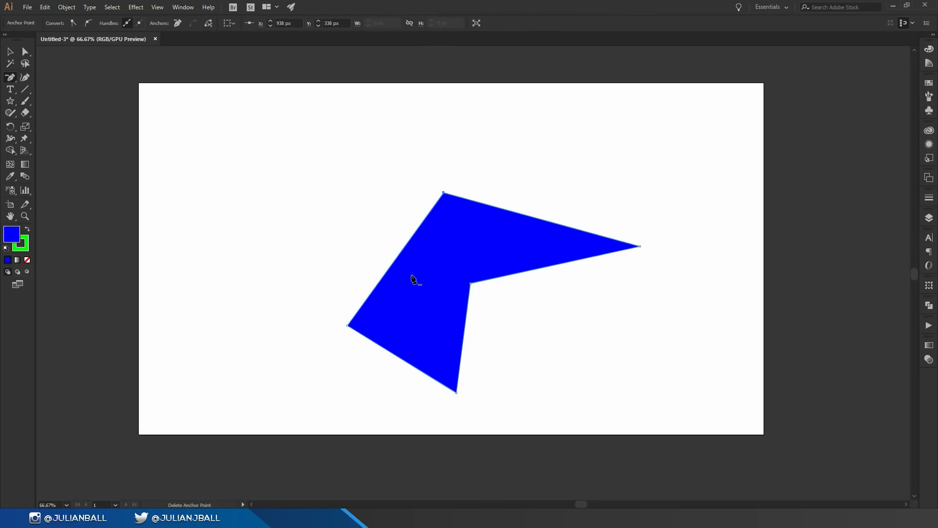
left_click(400, 252)
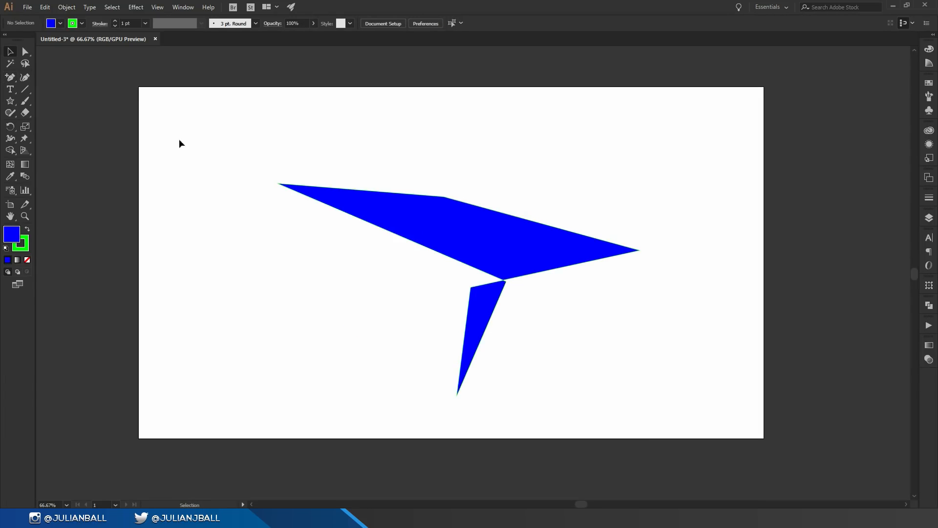
Delete the blue artwork and draw an open Pen path about 1146 by 732 px with two straight segments joined by an arched curve.
left_click_drag(204, 130, 676, 421)
key("Delete")
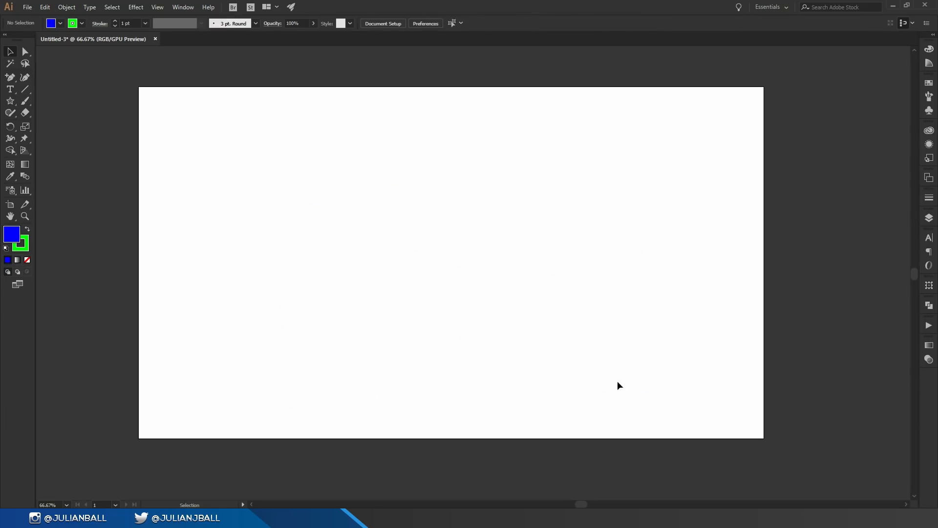
key("p")
left_click(253, 356)
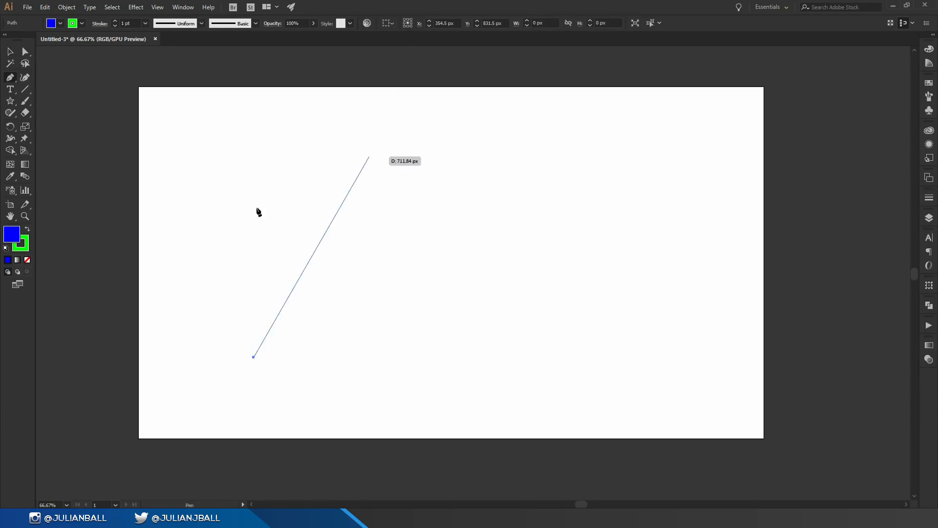
left_click(398, 196)
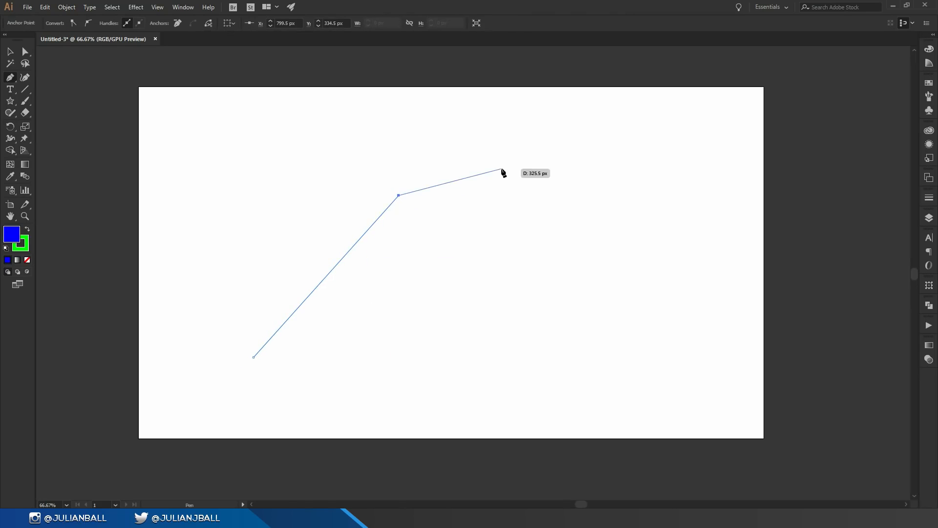
left_click_drag(574, 185, 674, 302)
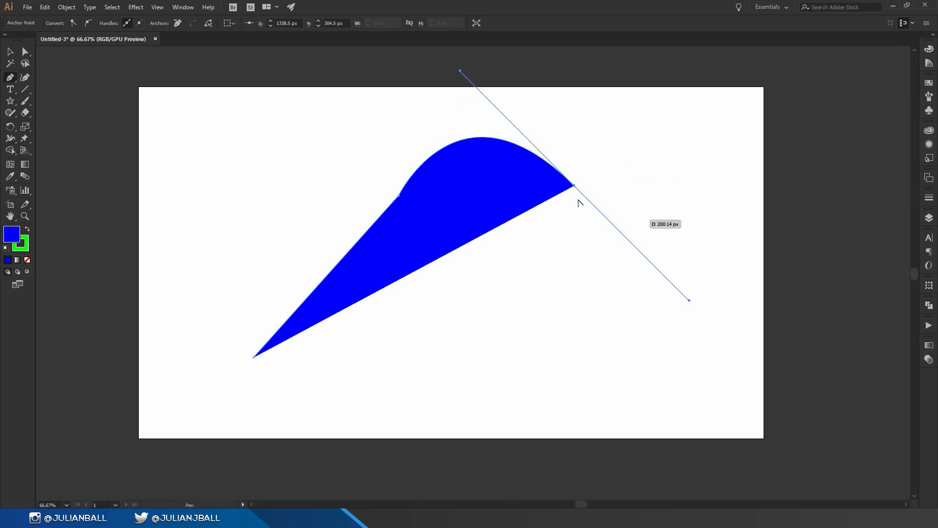
left_click(573, 186)
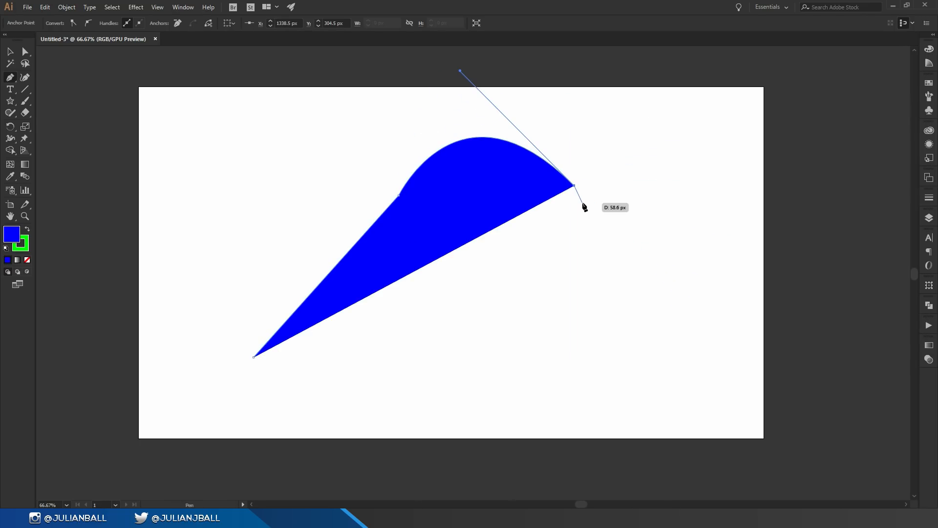
left_click(627, 118)
Draw a second, S-shaped open path of three smooth anchor points with the Pen tool, below the first path's upper-right end.
left_click(650, 193, "ctrl")
left_click_drag(650, 191, 610, 232)
left_click_drag(552, 272, 609, 342)
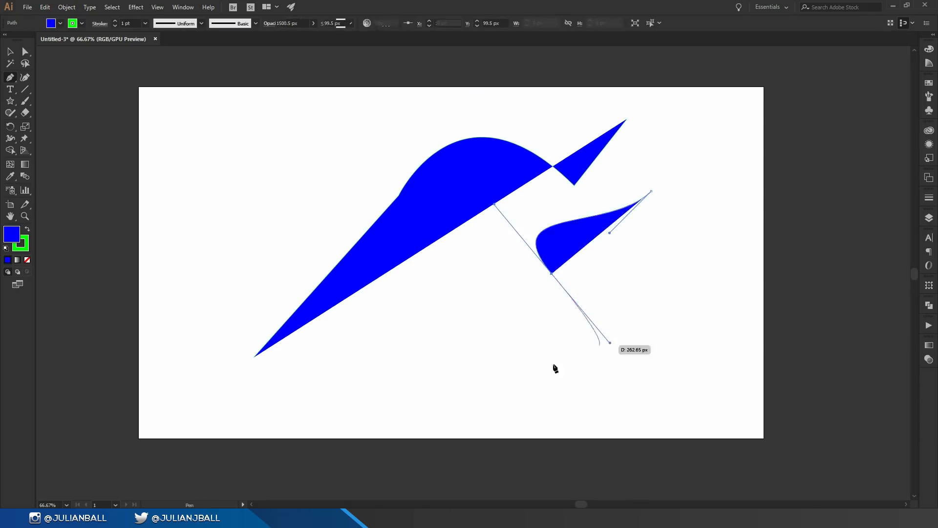
left_click_drag(552, 364, 450, 377)
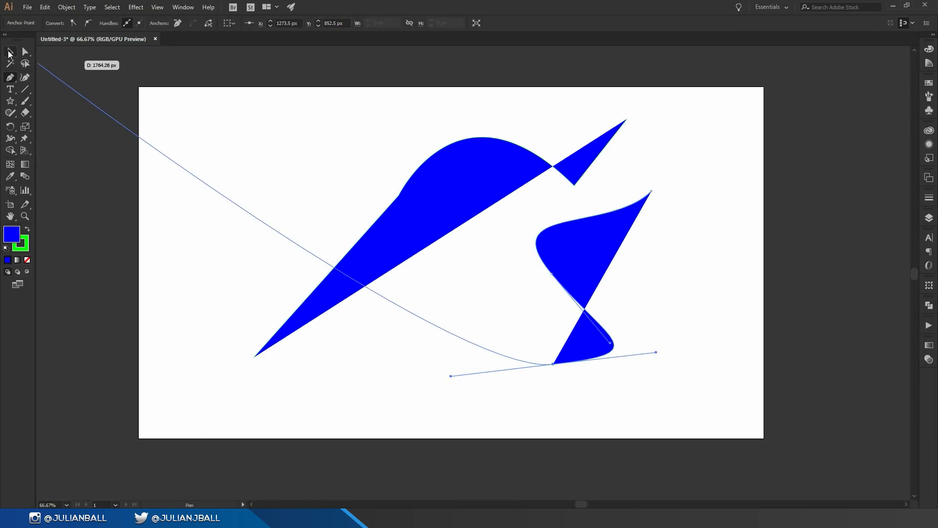
Move the S-shaped path down and to the right, and the larger path left to about X 766 px, Y 482 px.
left_click(10, 52)
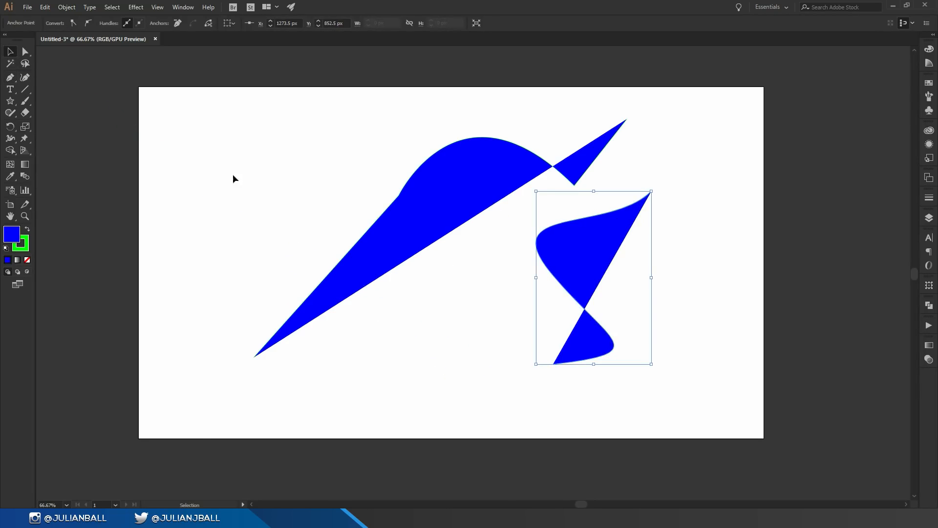
left_click_drag(470, 279, 582, 266)
left_click_drag(440, 169, 387, 175)
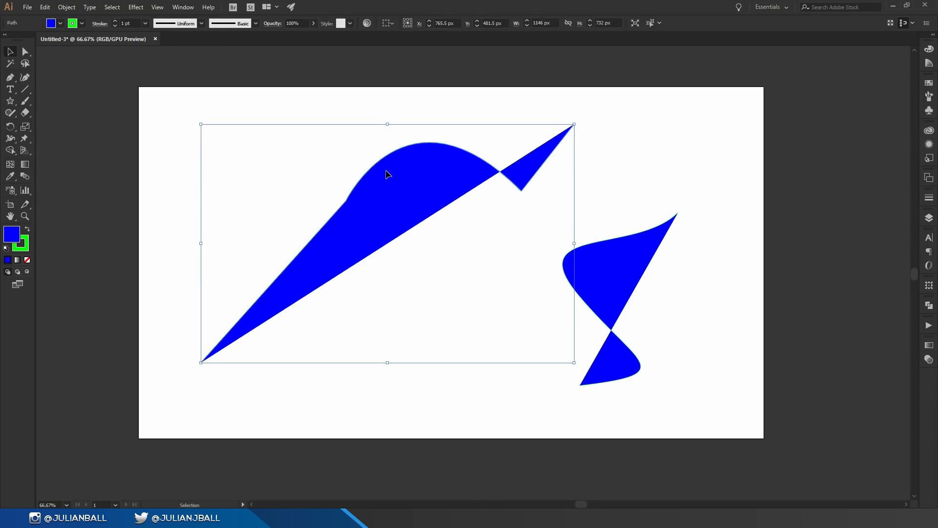
Reshape the larger path by moving the anchor between its long straight segment and its arch to the lower right.
key("a")
left_click_drag(341, 208, 450, 224)
key("v")
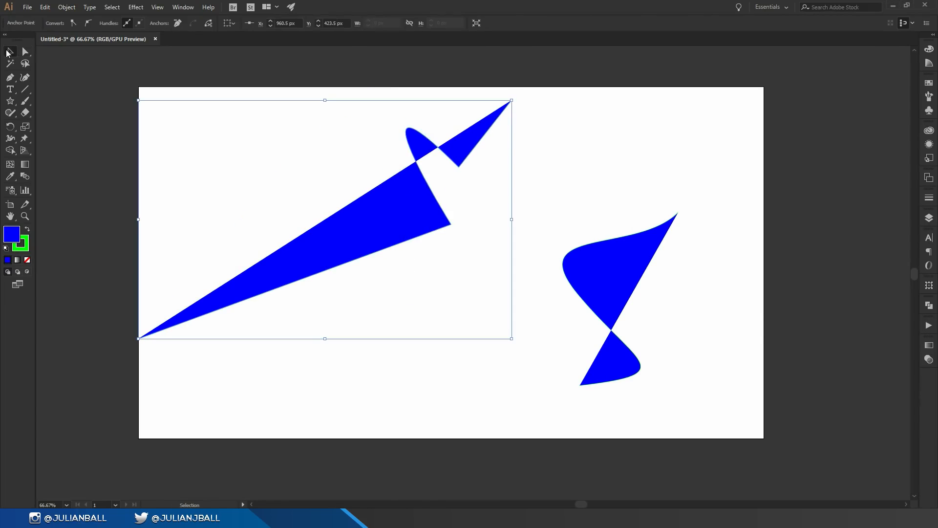
Delete both blue paths and draw an open path of five points about 563 by 631 px with the Curvature tool.
left_click_drag(149, 88, 606, 370)
key("Delete")
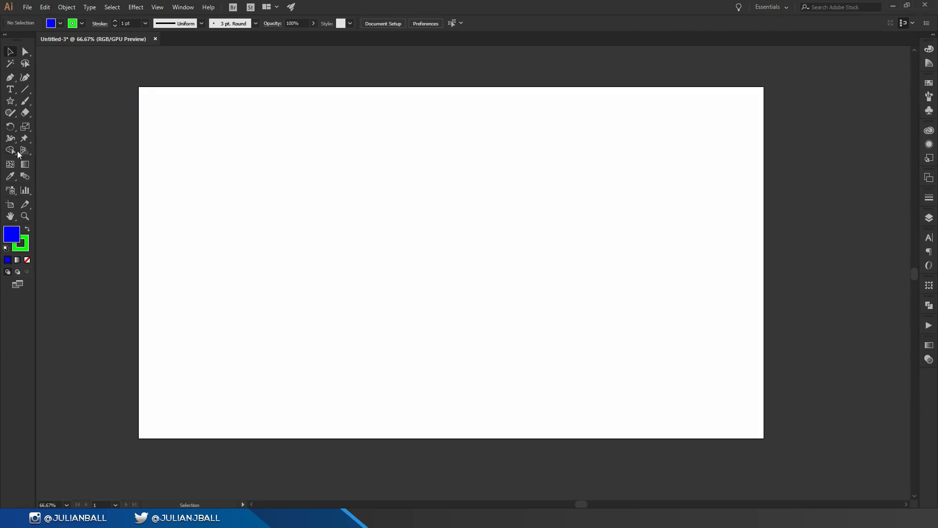
left_click(25, 77)
left_click(224, 343)
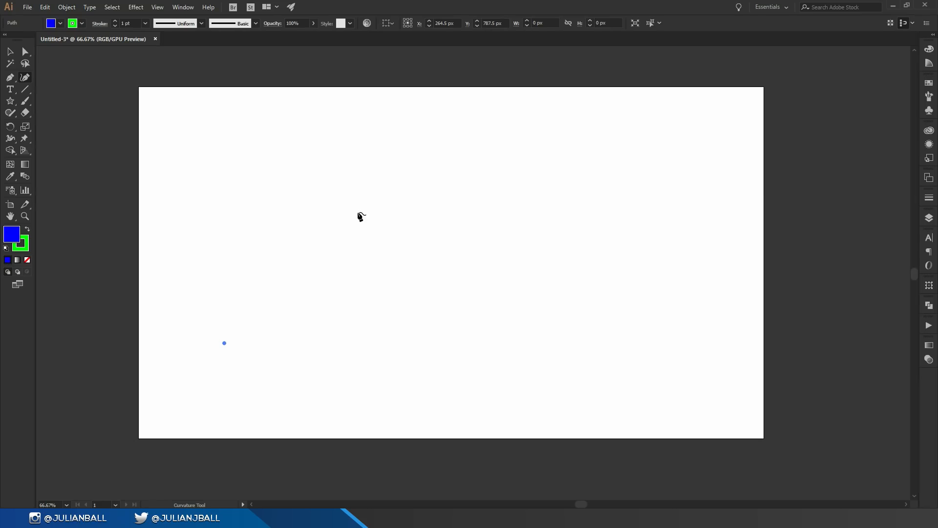
left_click(262, 147)
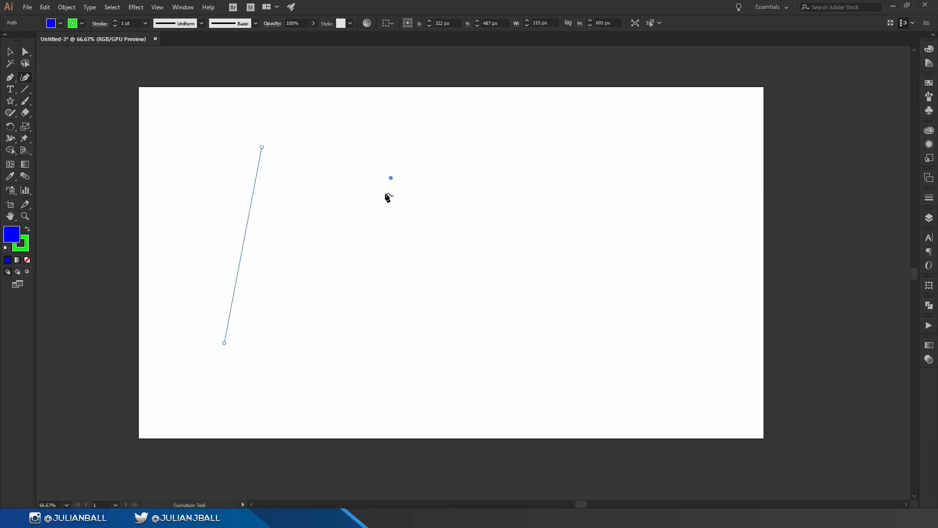
left_click(327, 248)
left_click(392, 299)
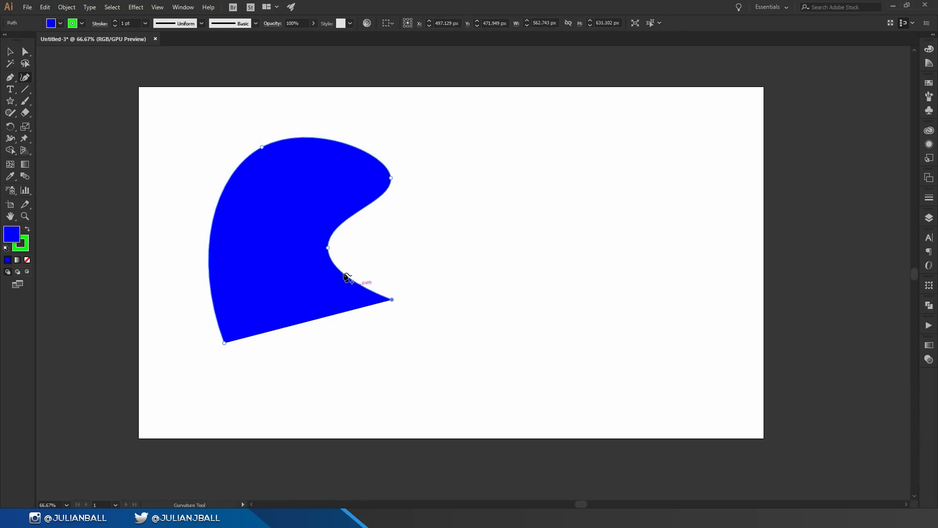
Convert the curved path's inner notch, upper-right and upper-left smooth points to corner points.
double_click(328, 248)
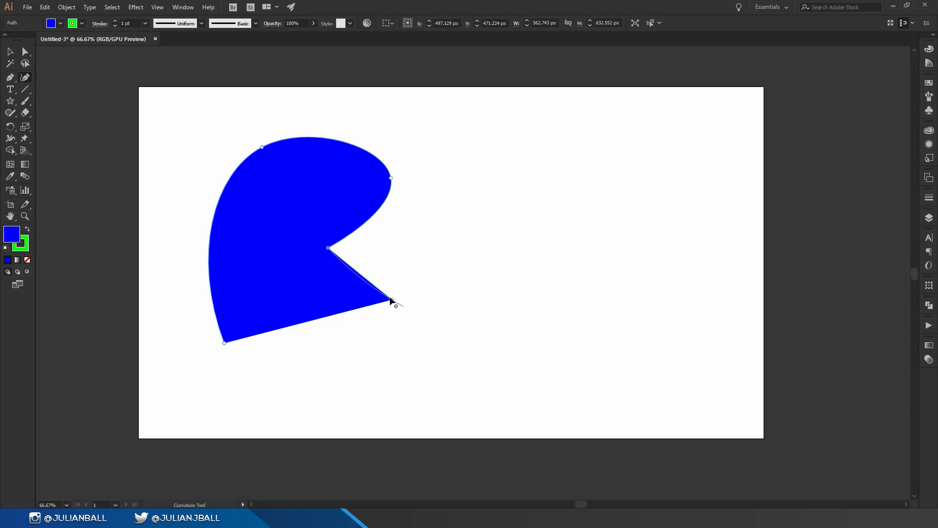
double_click(391, 178)
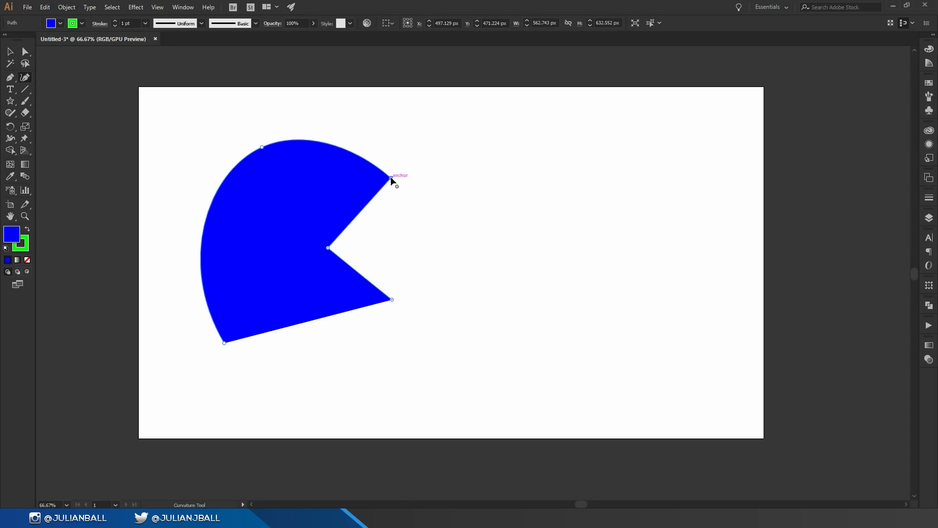
double_click(262, 148)
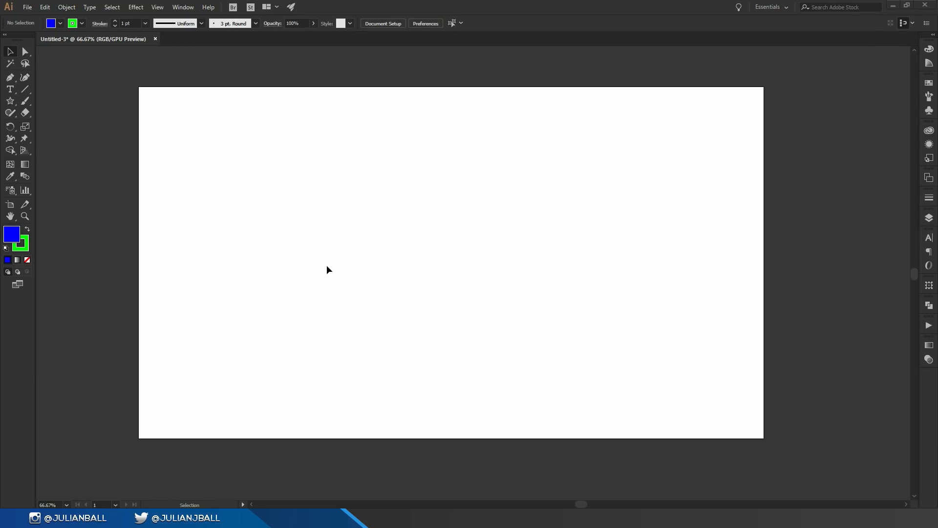
Add the point text "Hey!" in the upper-left part of the blank artboard.
key("t")
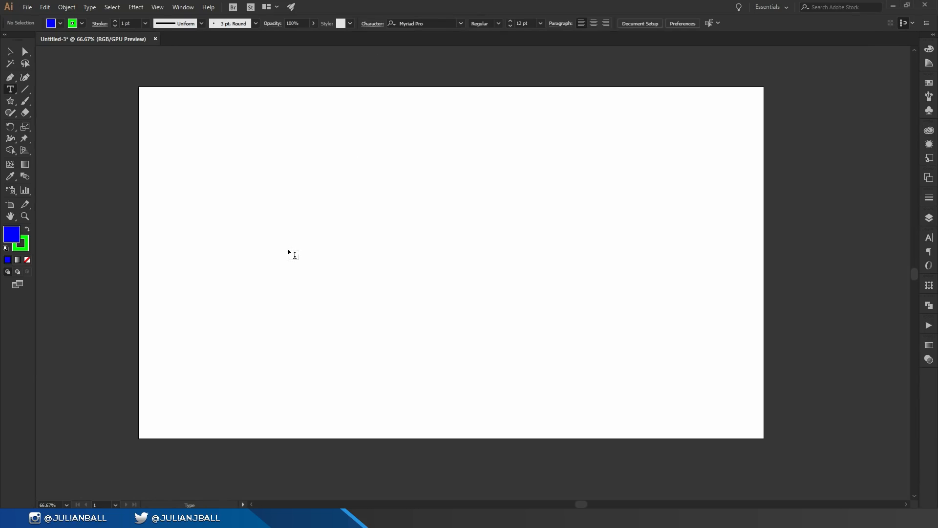
left_click(286, 220)
type("Hey!")
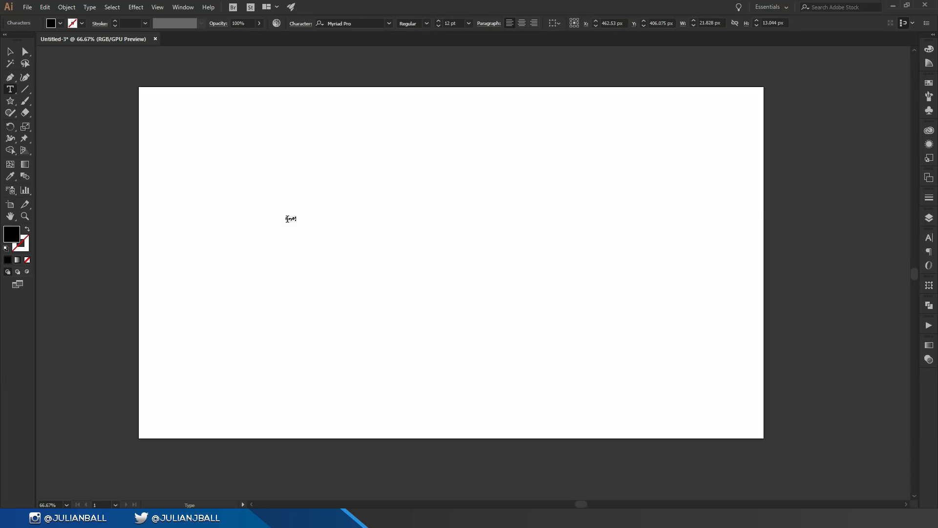
Delete the "Hey!" text and view the variants of the Type tool.
left_click(11, 49)
key("Delete")
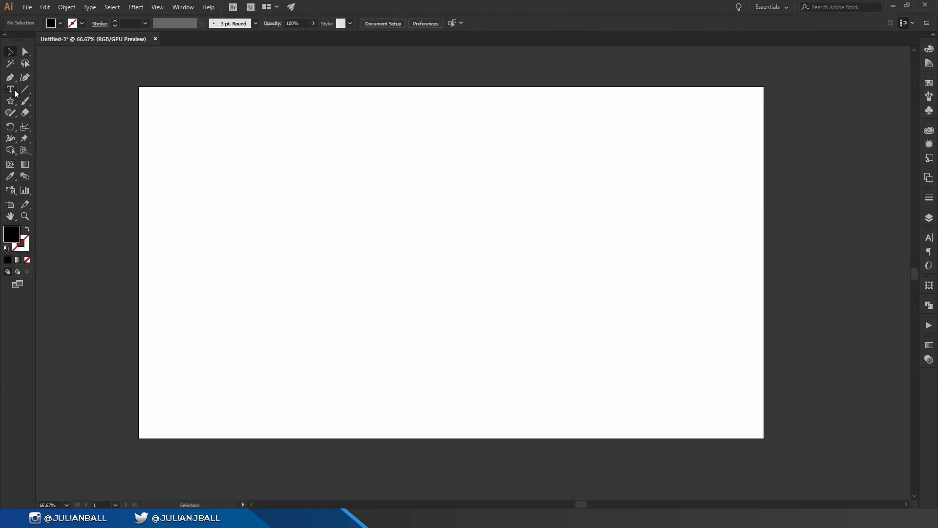
left_click(13, 89)
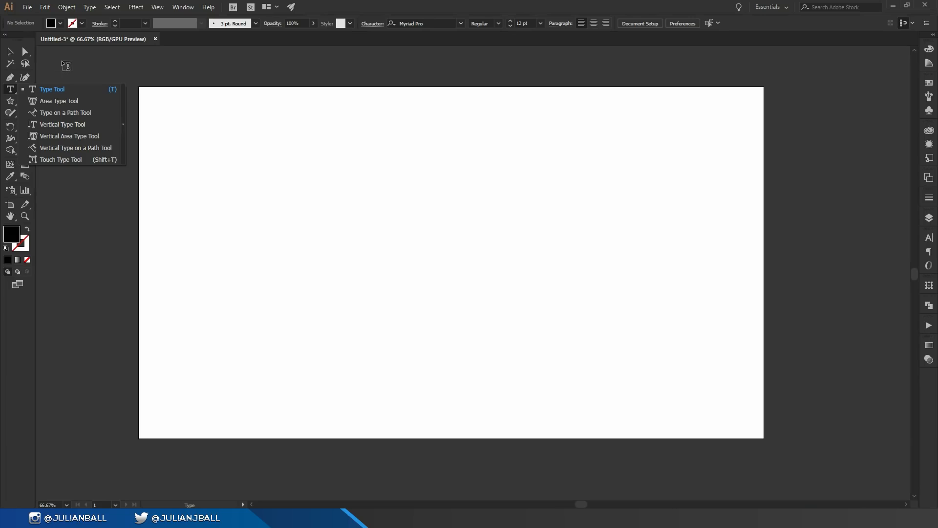
left_click(10, 51)
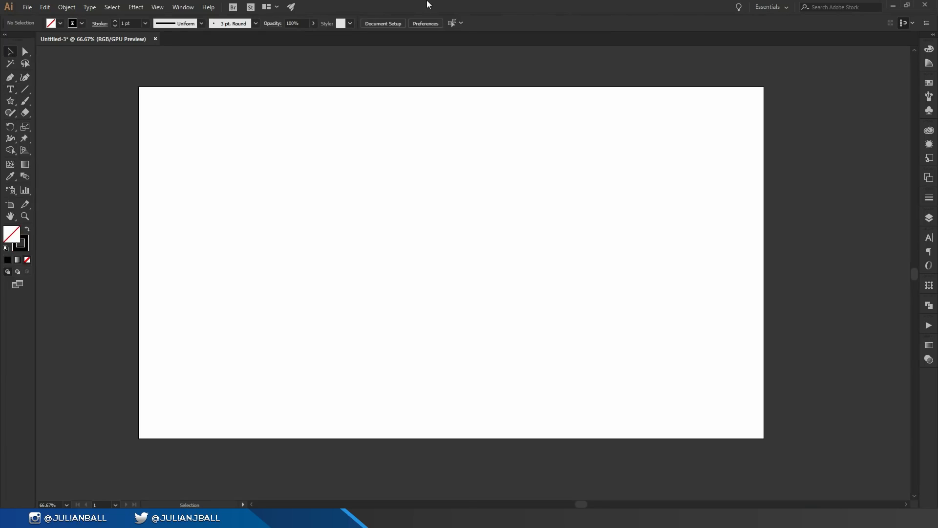
Enlarge the Paintbrush by three increments and paint four freehand strokes across the artboard's left and centre.
key("b")
key("]")
key("]")
key("]")
key("]")
key("]")
key("]")
mouse_move(280, 341)
left_mouse_down()
mouse_move(269, 317)
mouse_move(307, 193)
left_mouse_up()
left_click_drag(258, 263, 296, 259)
left_click_drag(334, 193, 350, 288)
mouse_move(412, 251)
left_mouse_down()
mouse_move(429, 298)
mouse_move(419, 251)
mouse_move(467, 291)
mouse_move(492, 243)
mouse_move(537, 272)
mouse_move(543, 242)
left_mouse_up()
Draw a triangle about 465 by 507 px at the artboard's left with the Star tool, with brown stroke and blue fill.
left_click(10, 100)
left_click_drag(217, 207, 272, 130)
left_click(81, 23)
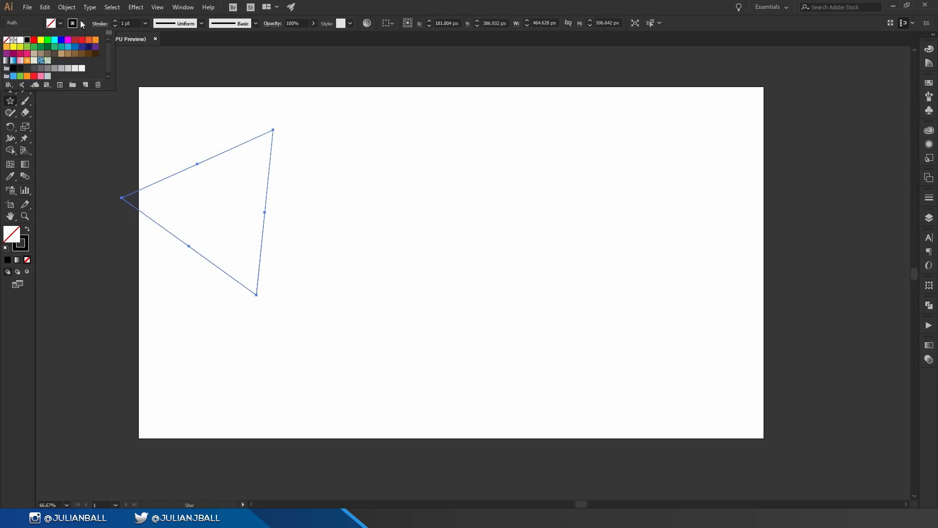
left_click(74, 54)
left_click(60, 23)
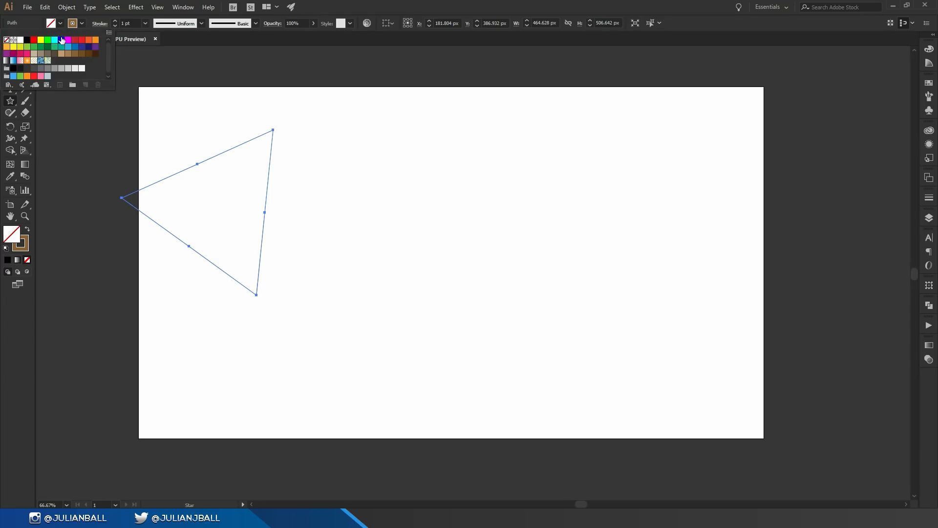
left_click(61, 39)
Draw a second triangle about 632 by 608 px right of the first, with a green fill and blue stroke.
left_click(13, 309)
left_click_drag(530, 281, 508, 160)
left_click(60, 23)
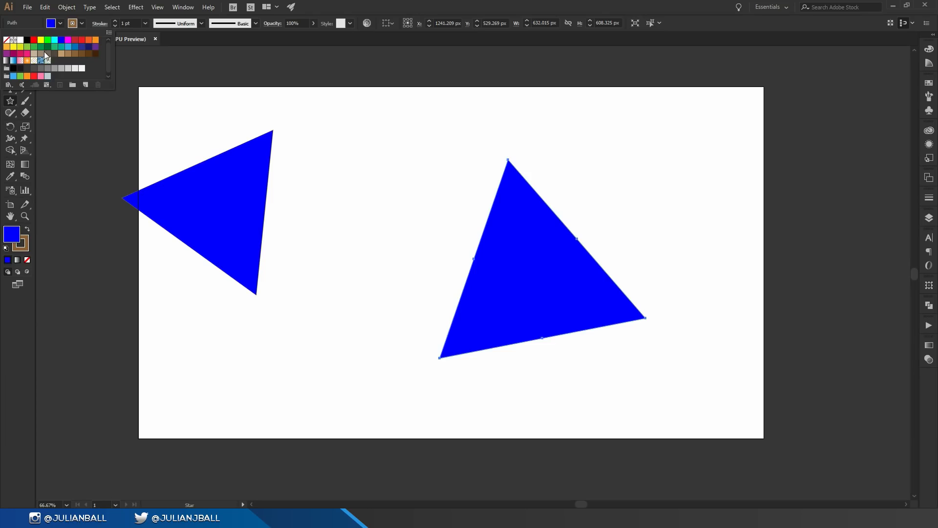
left_click(34, 46)
left_click(81, 23)
left_click(74, 46)
left_click(323, 4)
Apply the blue triangle's fill and stroke to the green triangle with the Eyedropper, and clear the selection.
left_click(10, 51)
left_click(436, 170)
left_click(561, 294)
key("i")
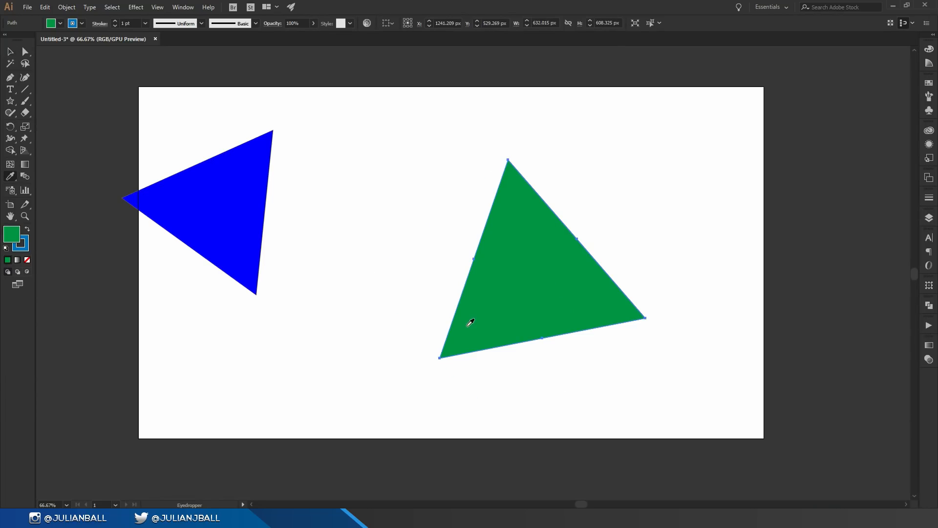
left_click(218, 191)
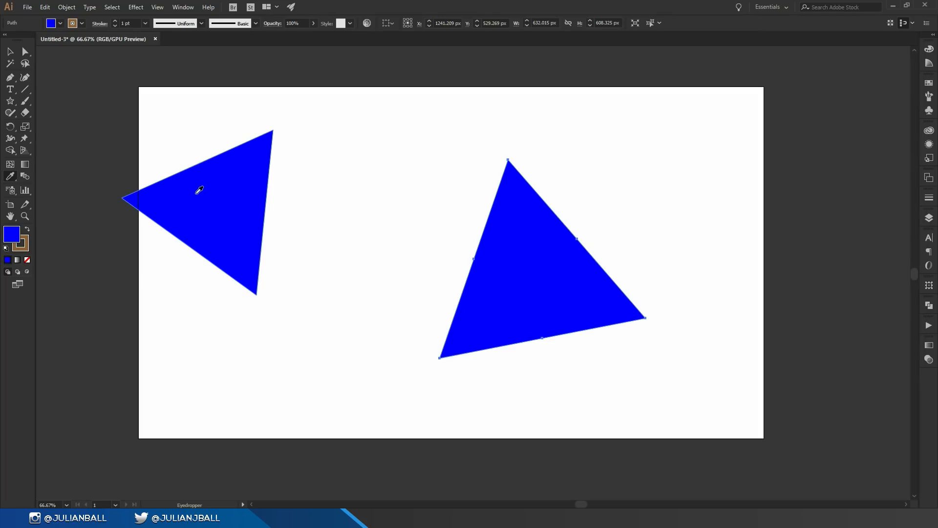
key("v")
key("ctrl+shift+a")
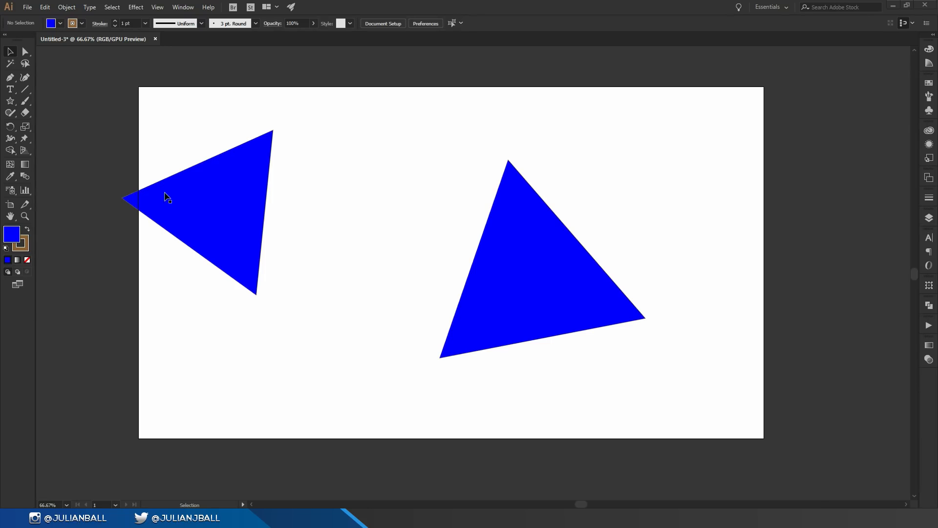
Move the smaller triangle over the larger triangle's left side and split their overlap into its own shape with Shape Builder.
left_click_drag(235, 212, 446, 240)
key("shift+m")
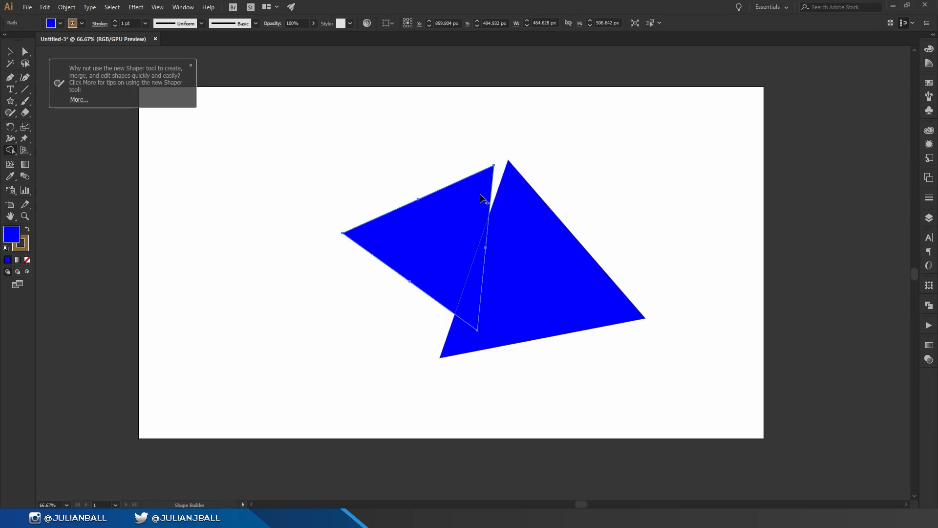
left_click(11, 51)
left_click_drag(338, 146, 680, 367)
key("shift+m")
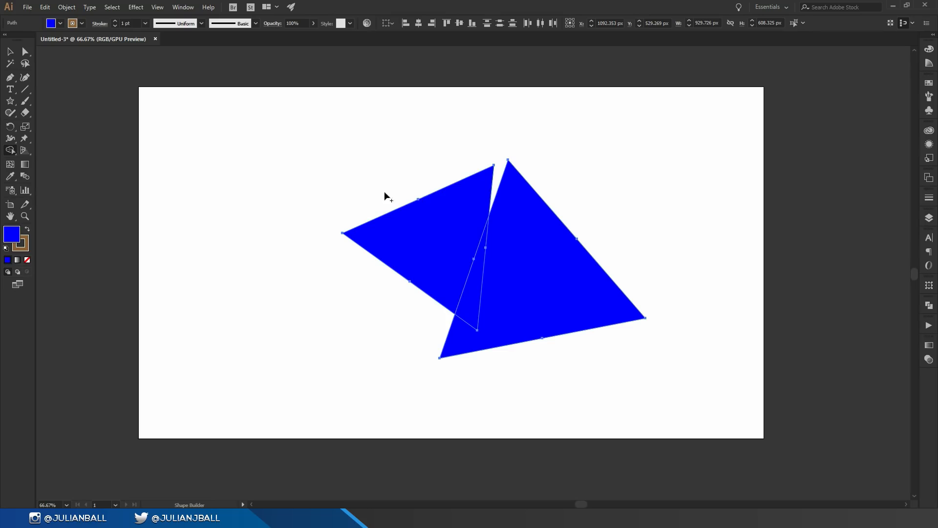
left_click(470, 301, "alt")
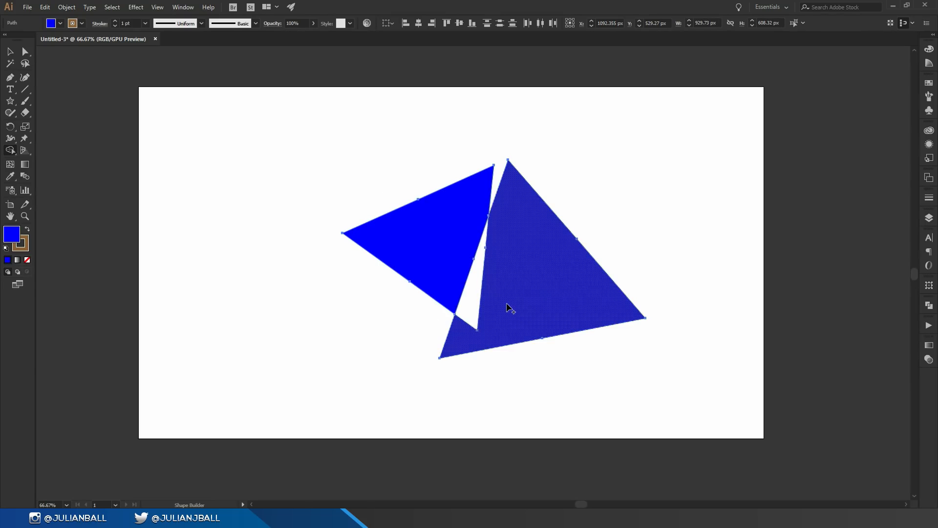
left_click(473, 309)
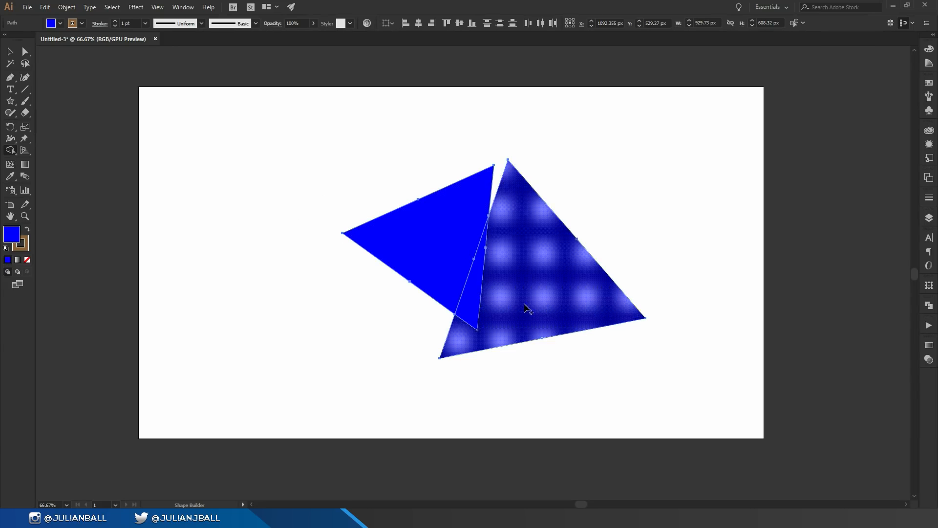
left_click(10, 51)
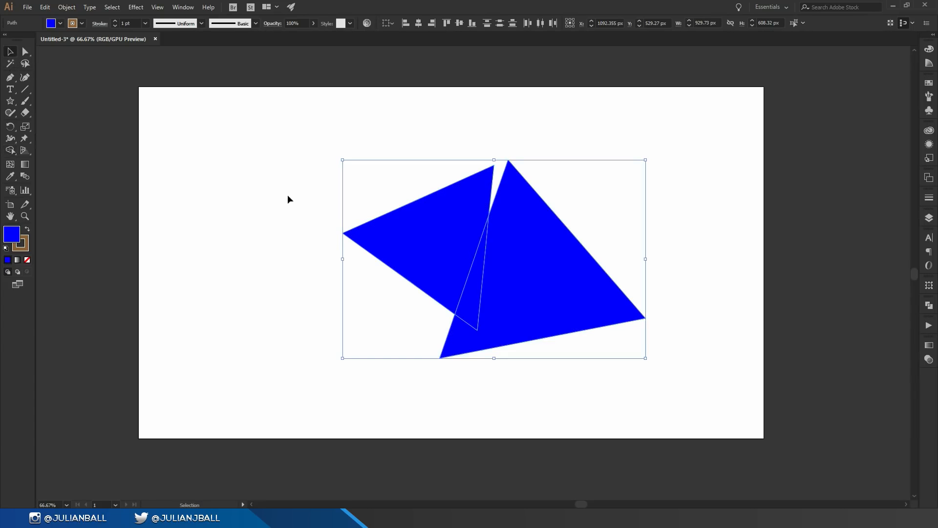
left_click(339, 211)
Separate the three resulting pieces: left piece to about X 627, Y 344 px, overlap sliver upward, large piece to its right.
left_click_drag(414, 239, 279, 210)
left_click_drag(554, 301, 643, 315)
left_click_drag(472, 272, 472, 204)
left_click_drag(334, 234, 395, 221)
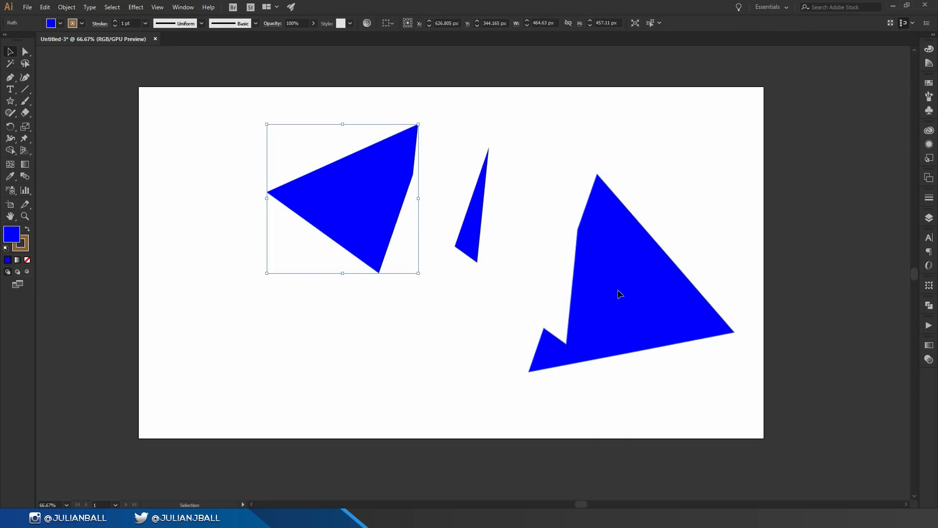
left_click_drag(620, 293, 551, 238)
left_click(111, 139)
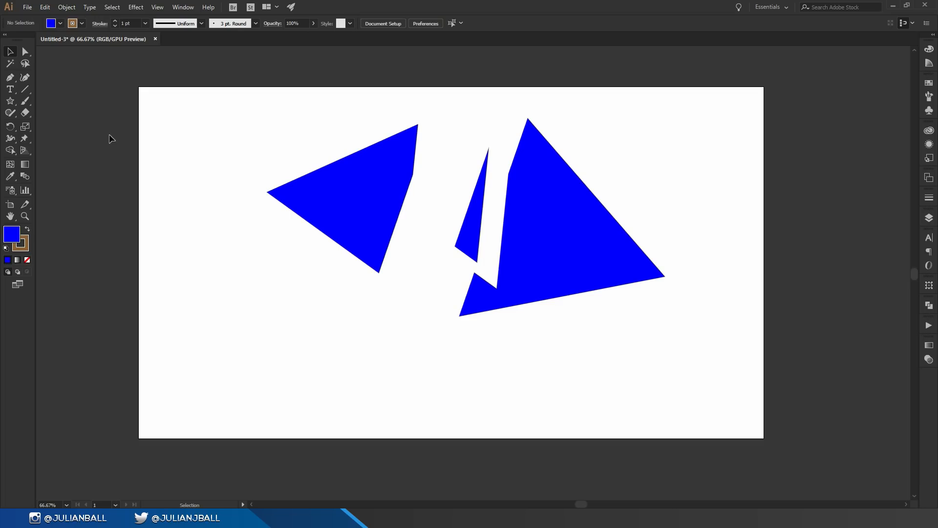